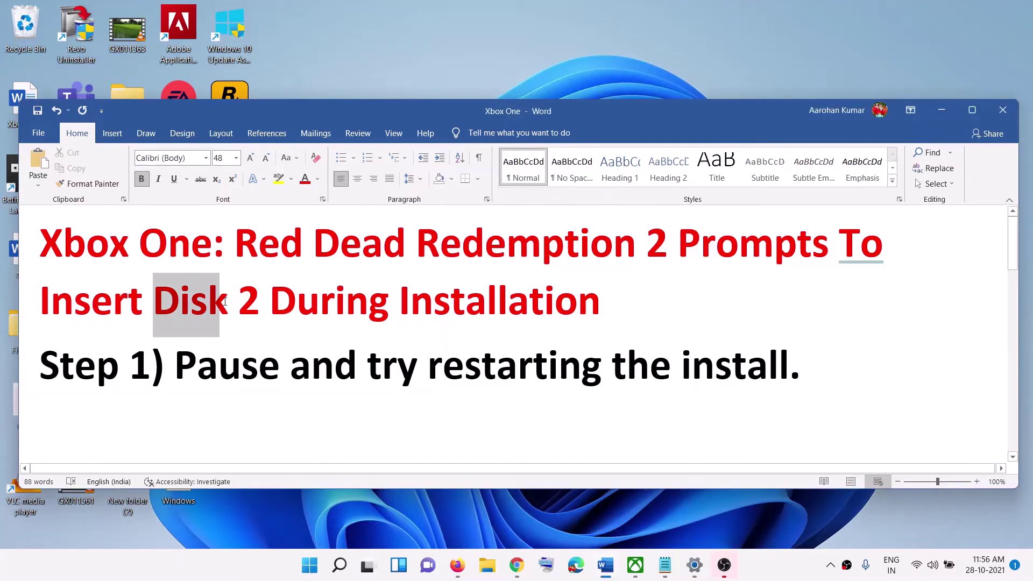
{"action": "left_click_drag", "start_coordinate": [153, 300], "coordinate": [228, 300]}
{"action": "left_click", "coordinate": [622, 301]}
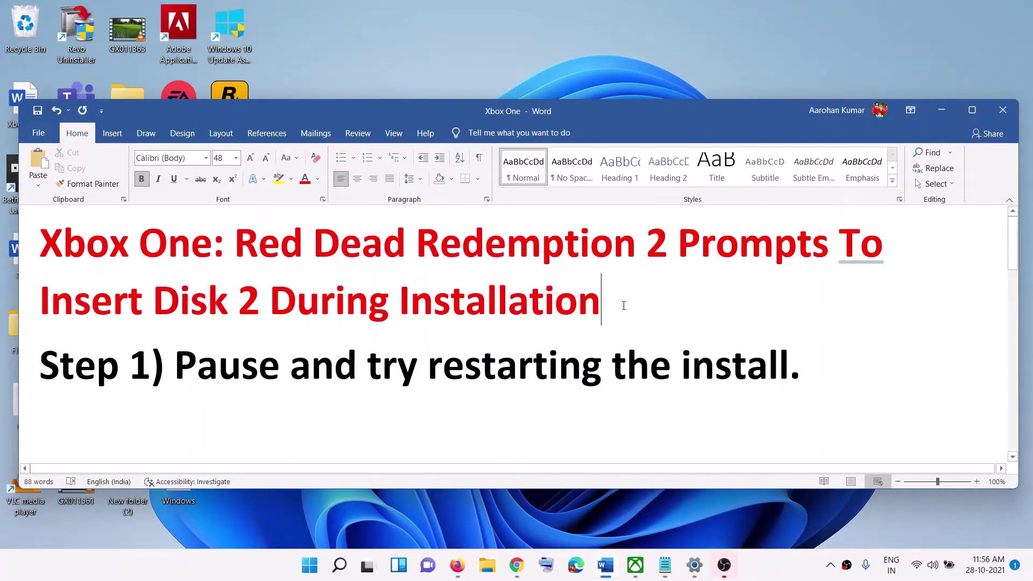
{"action": "triple_click", "coordinate": [586, 252]}
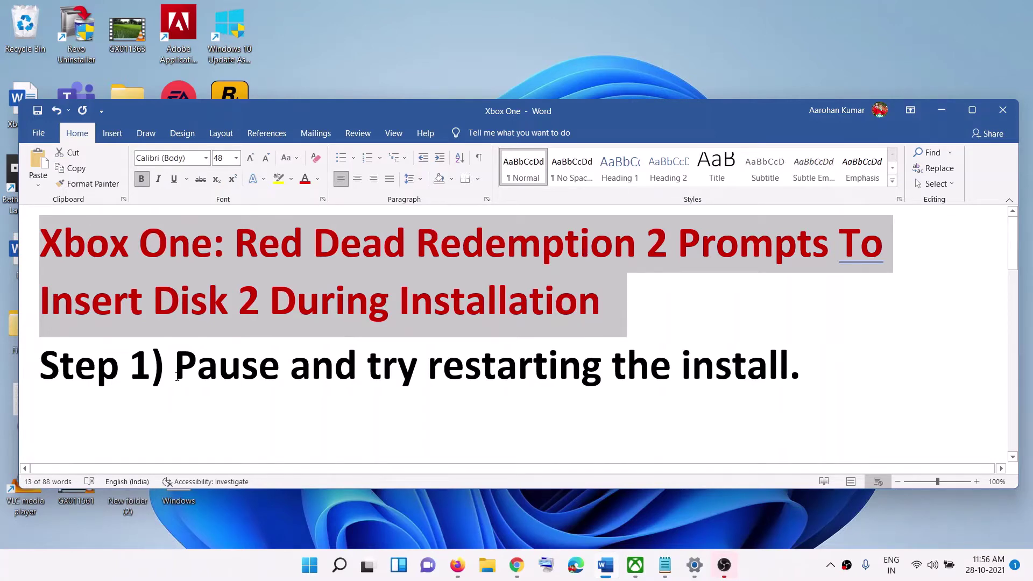
{"action": "left_click_drag", "start_coordinate": [176, 375], "coordinate": [274, 369]}
{"action": "left_click", "coordinate": [508, 410]}
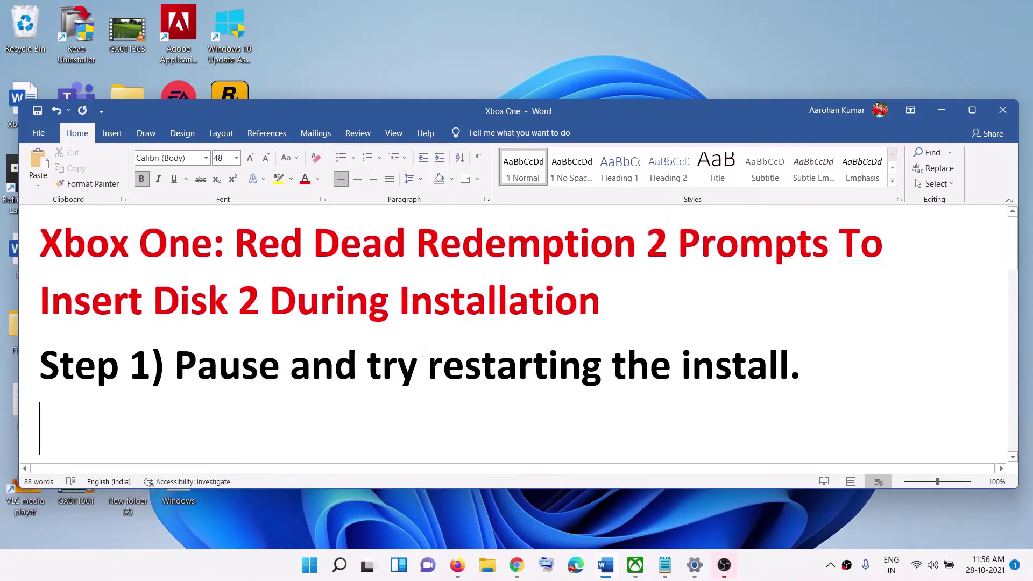
{"action": "left_click_drag", "start_coordinate": [422, 353], "coordinate": [789, 366]}
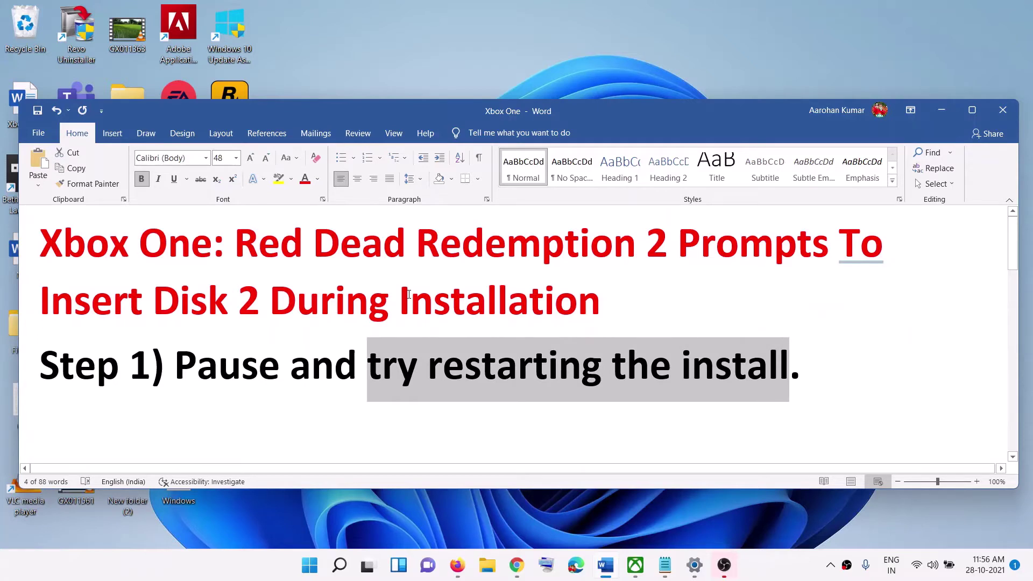
{"action": "left_click", "coordinate": [762, 569]}
{"action": "scroll", "coordinate": [337, 369], "scroll_direction": "down", "scroll_amount": 3}
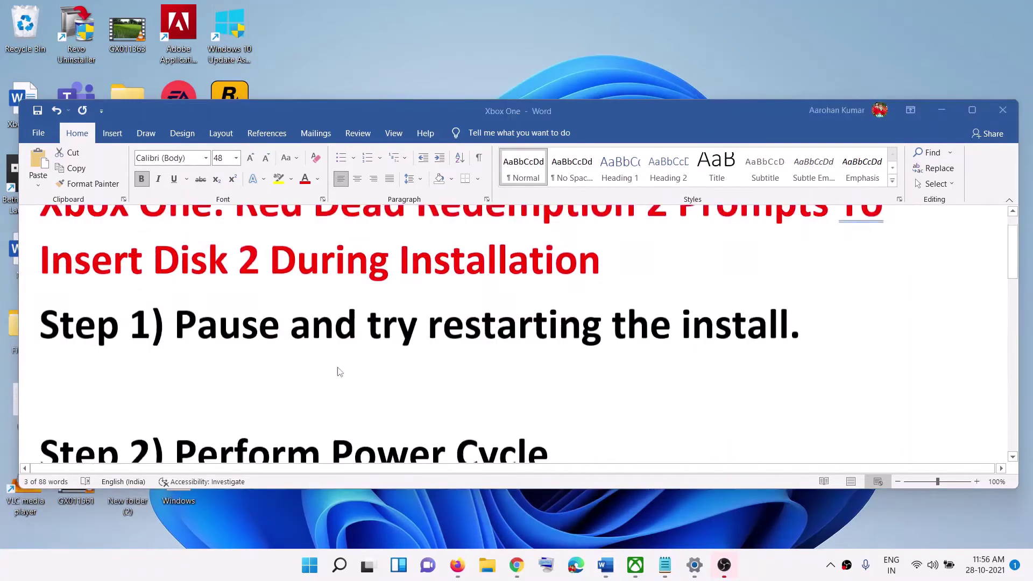
{"action": "scroll", "coordinate": [512, 406], "scroll_direction": "down", "scroll_amount": 2}
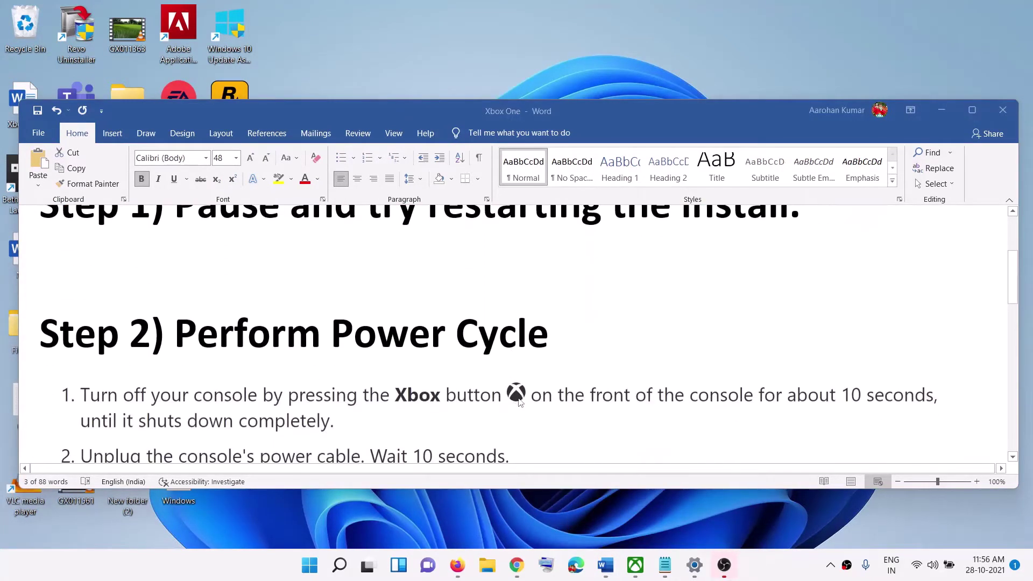
{"action": "scroll", "coordinate": [512, 406], "scroll_direction": "down", "scroll_amount": 2}
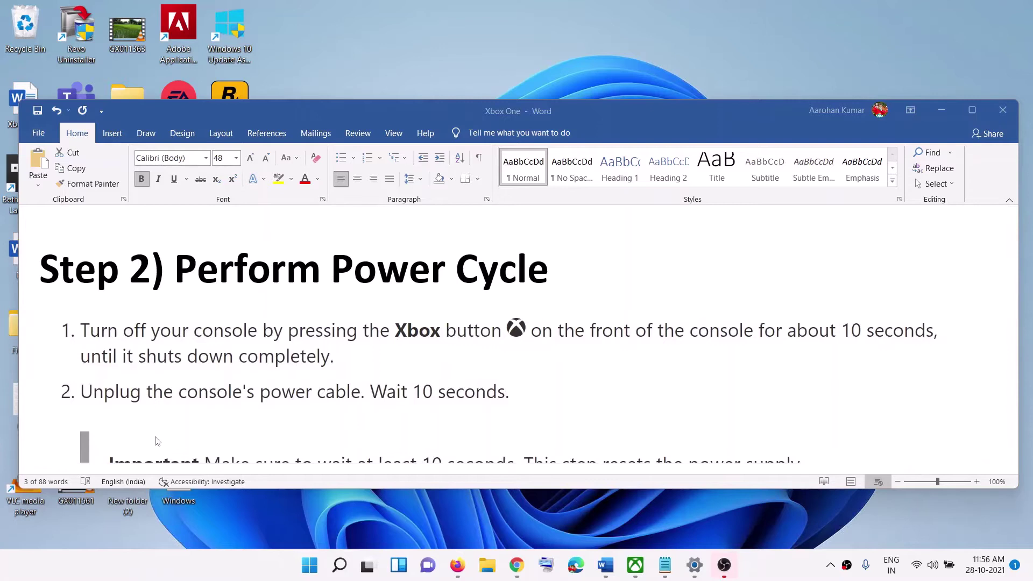
{"action": "scroll", "coordinate": [166, 420], "scroll_direction": "down", "scroll_amount": 1}
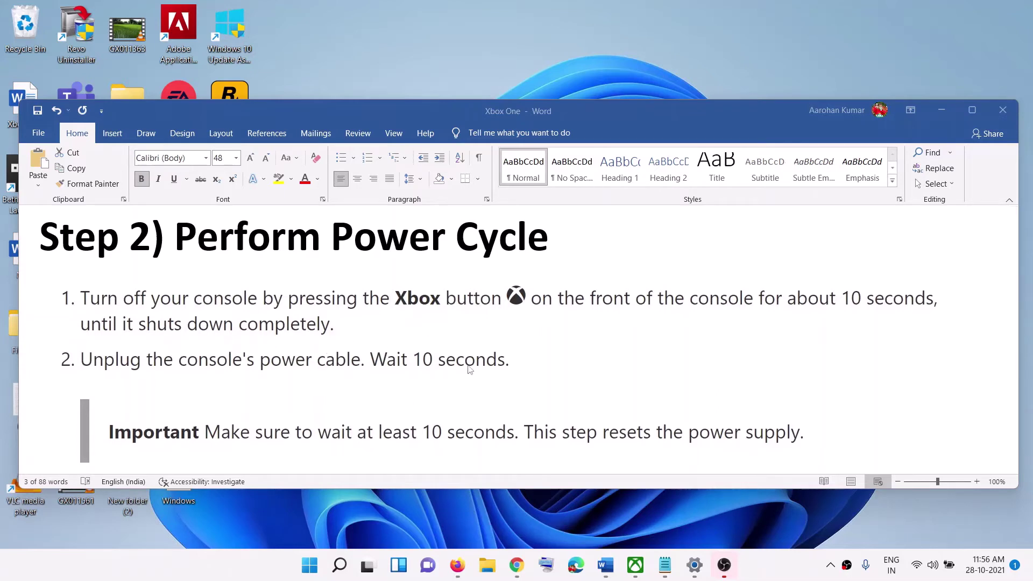
{"action": "scroll", "coordinate": [170, 383], "scroll_direction": "down", "scroll_amount": 1}
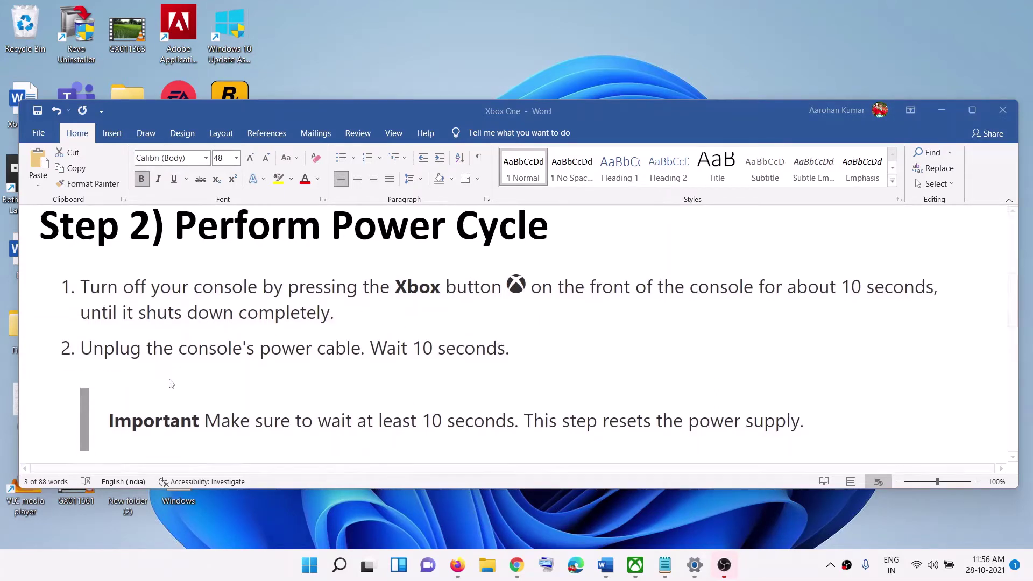
{"action": "scroll", "coordinate": [170, 384], "scroll_direction": "down", "scroll_amount": 2}
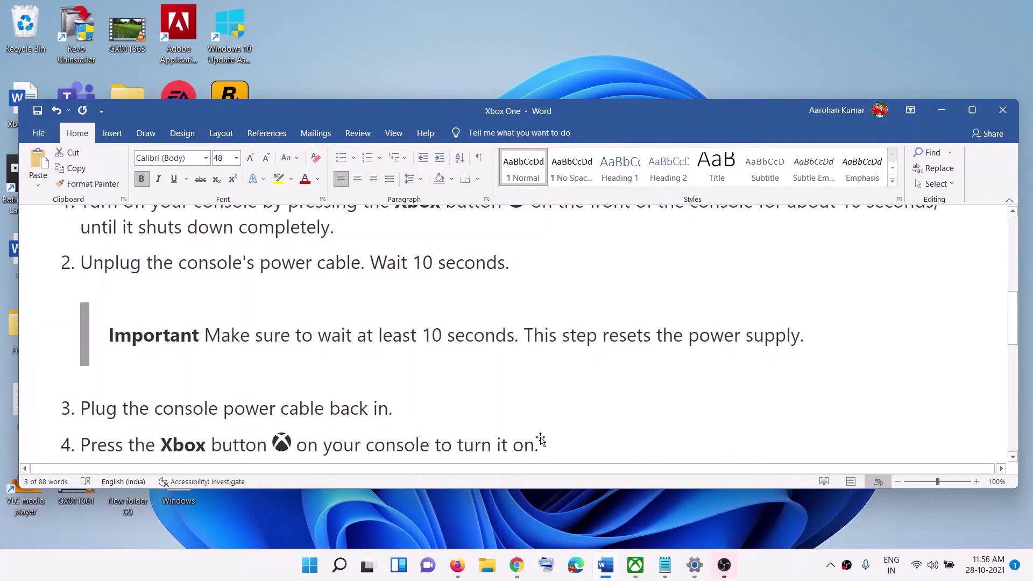
{"action": "scroll", "coordinate": [214, 420], "scroll_direction": "down", "scroll_amount": 1}
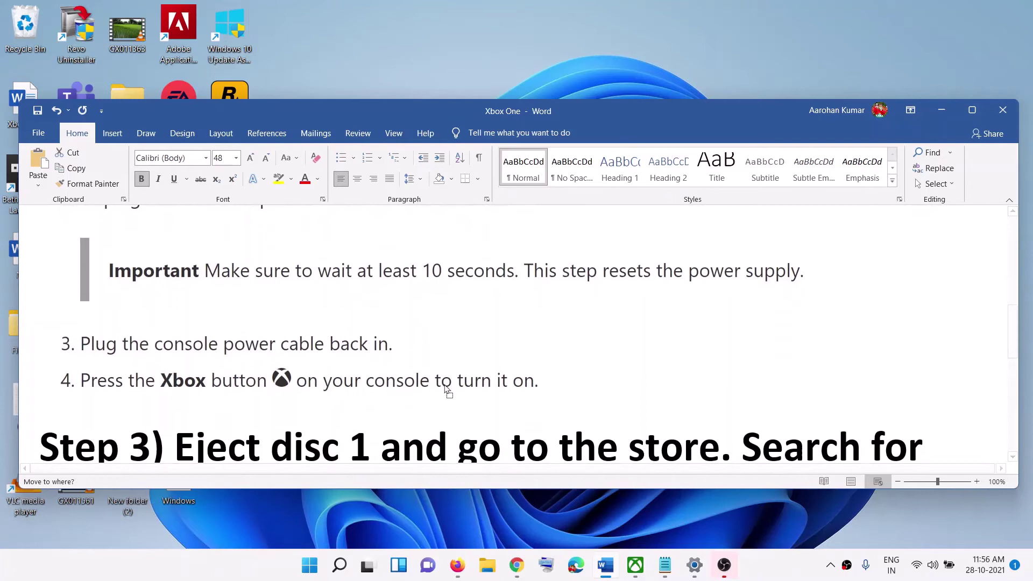
{"action": "left_click", "coordinate": [346, 384]}
{"action": "scroll", "coordinate": [481, 381], "scroll_direction": "up", "scroll_amount": 1}
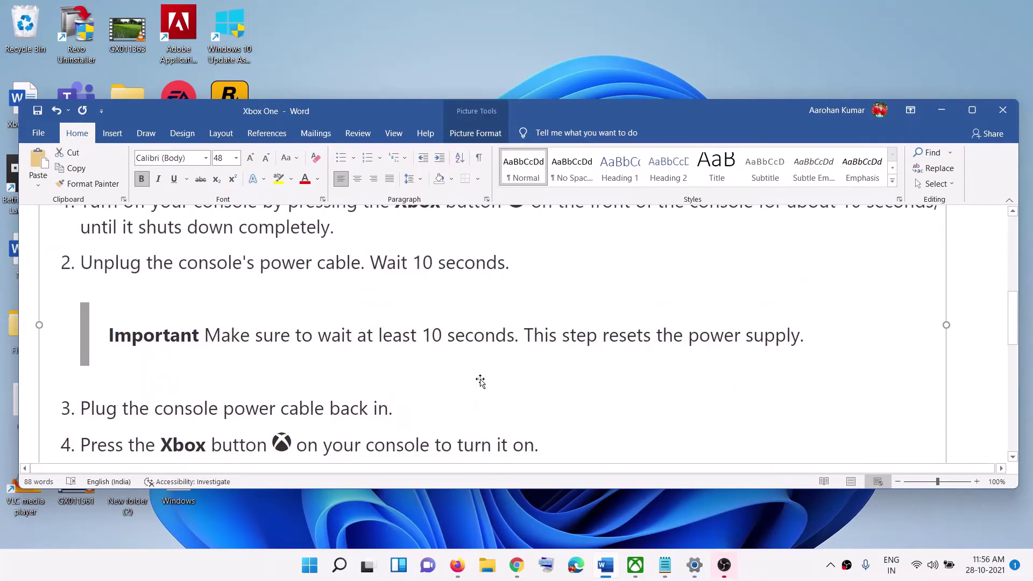
{"action": "scroll", "coordinate": [480, 381], "scroll_direction": "down", "scroll_amount": 1}
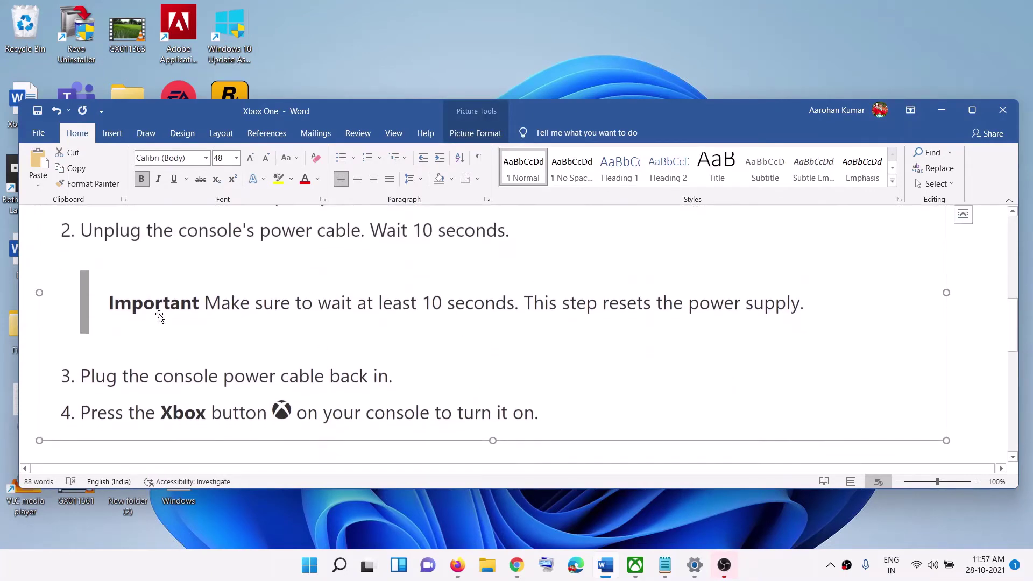
{"action": "scroll", "coordinate": [330, 337], "scroll_direction": "up", "scroll_amount": 1}
{"action": "scroll", "coordinate": [137, 294], "scroll_direction": "up", "scroll_amount": 2}
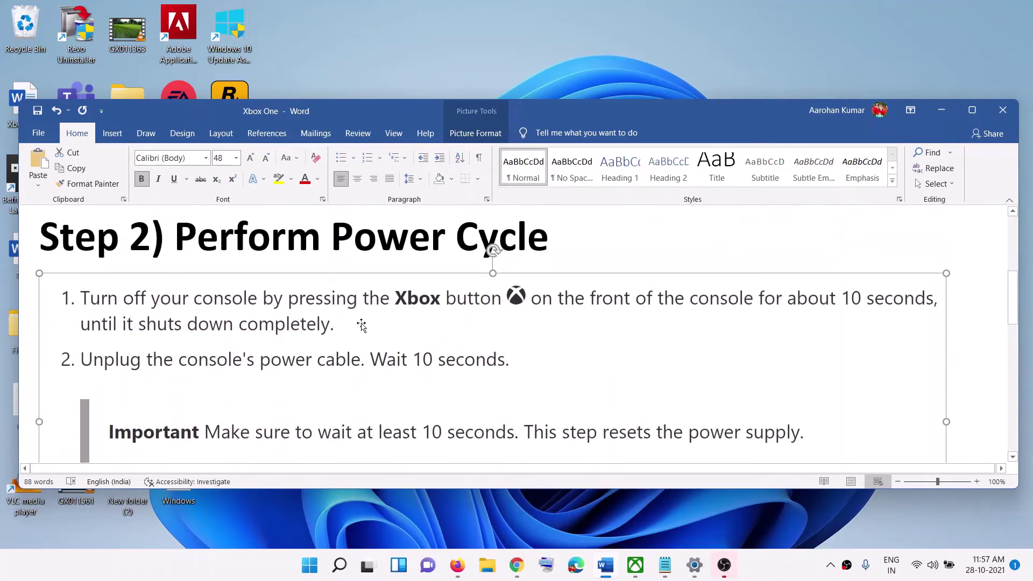
{"action": "scroll", "coordinate": [437, 352], "scroll_direction": "down", "scroll_amount": 2}
{"action": "scroll", "coordinate": [375, 403], "scroll_direction": "down", "scroll_amount": 2}
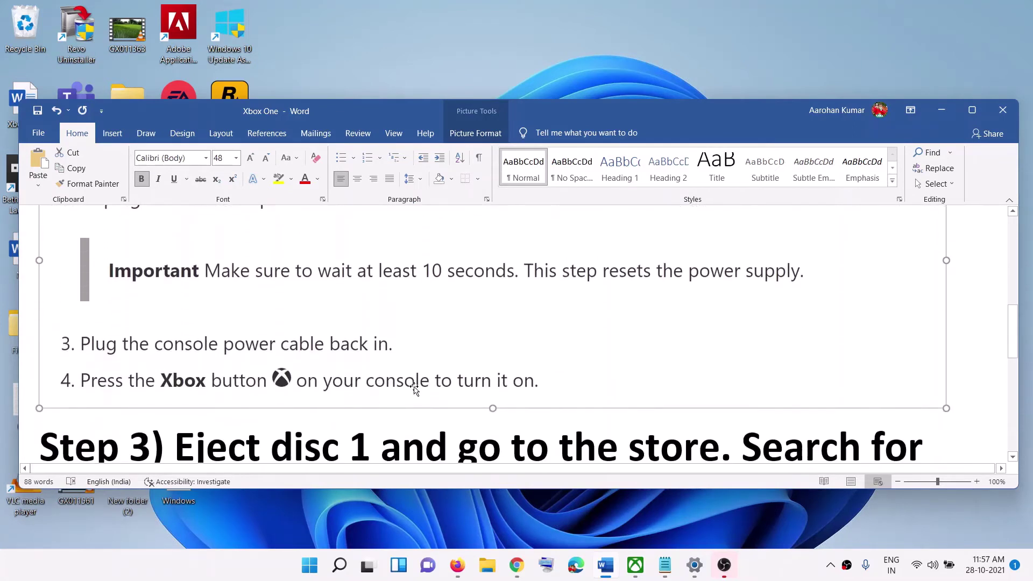
{"action": "scroll", "coordinate": [354, 372], "scroll_direction": "down", "scroll_amount": 2}
{"action": "scroll", "coordinate": [354, 371], "scroll_direction": "down", "scroll_amount": 2}
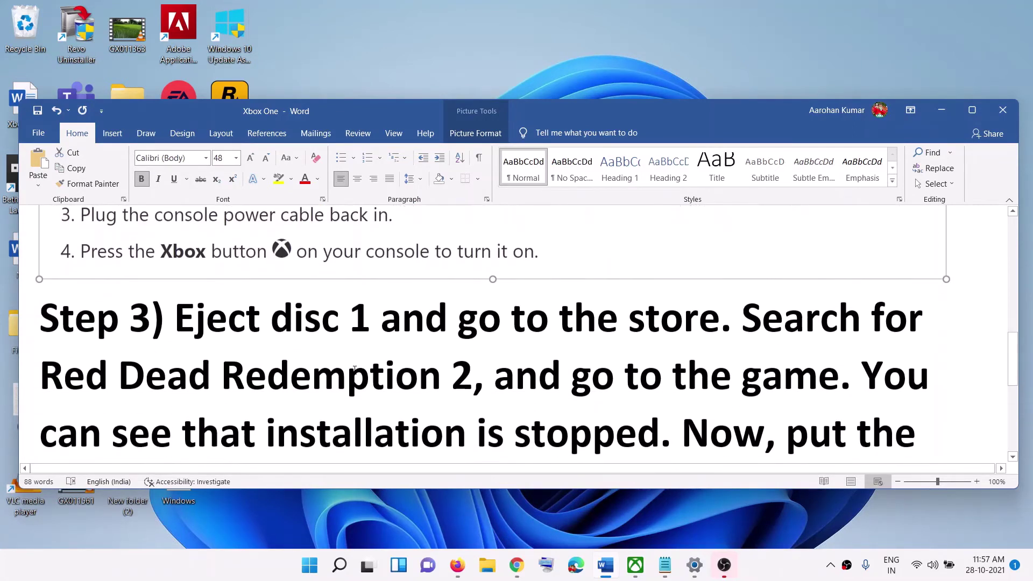
{"action": "scroll", "coordinate": [354, 372], "scroll_direction": "down", "scroll_amount": 2}
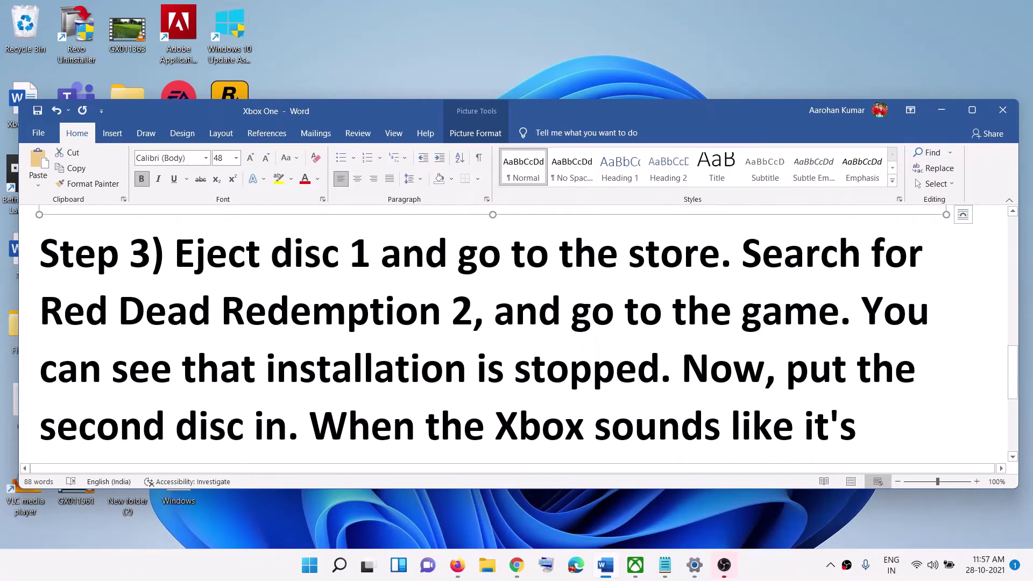
{"action": "left_click_drag", "start_coordinate": [175, 254], "coordinate": [348, 254]}
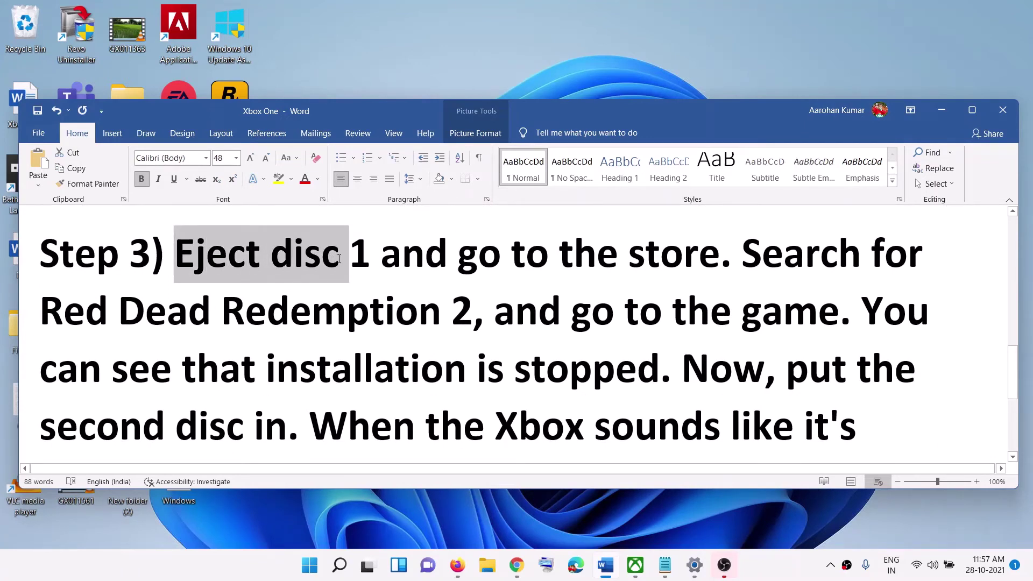
{"action": "left_click", "coordinate": [560, 311]}
{"action": "left_click_drag", "start_coordinate": [510, 253], "coordinate": [719, 254]}
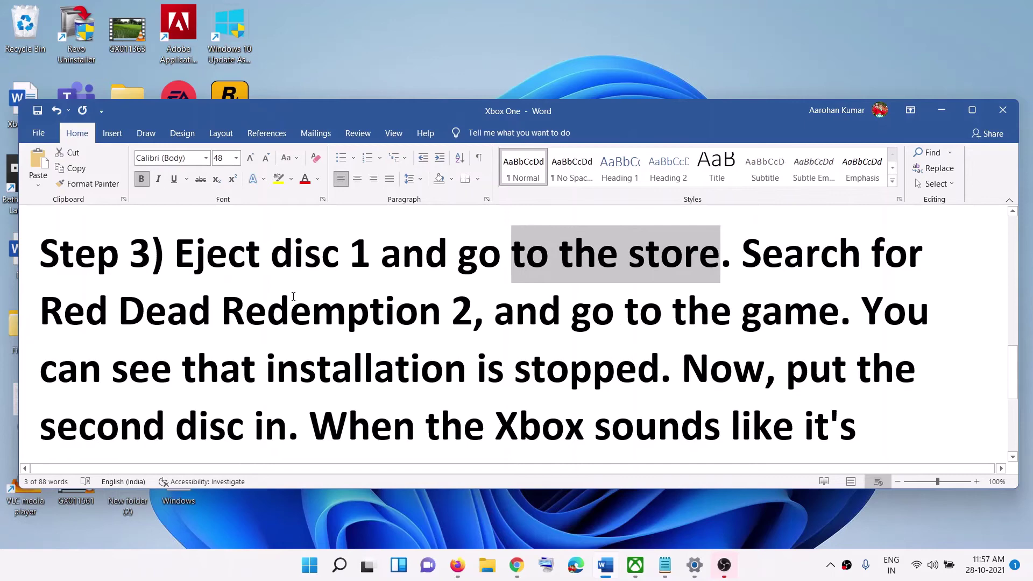
{"action": "left_click_drag", "start_coordinate": [41, 311], "coordinate": [571, 311]}
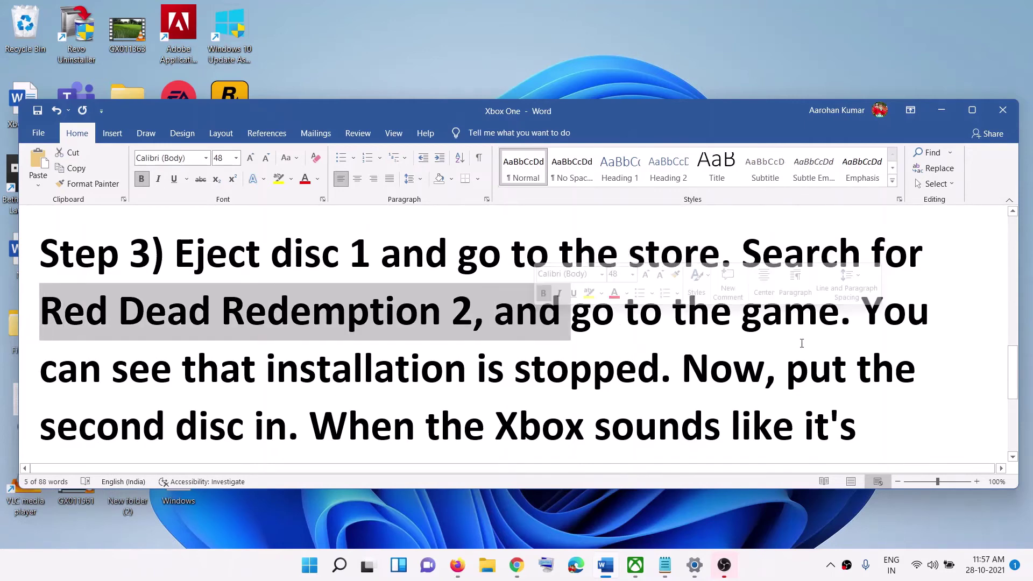
{"action": "scroll", "coordinate": [565, 311], "scroll_direction": "down", "scroll_amount": 1}
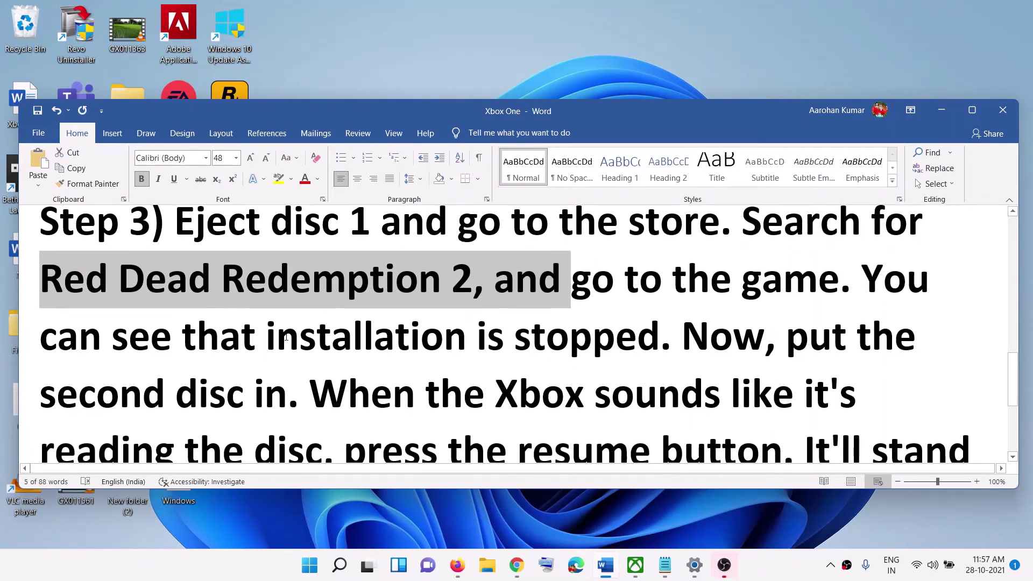
{"action": "left_click_drag", "start_coordinate": [287, 338], "coordinate": [660, 339]}
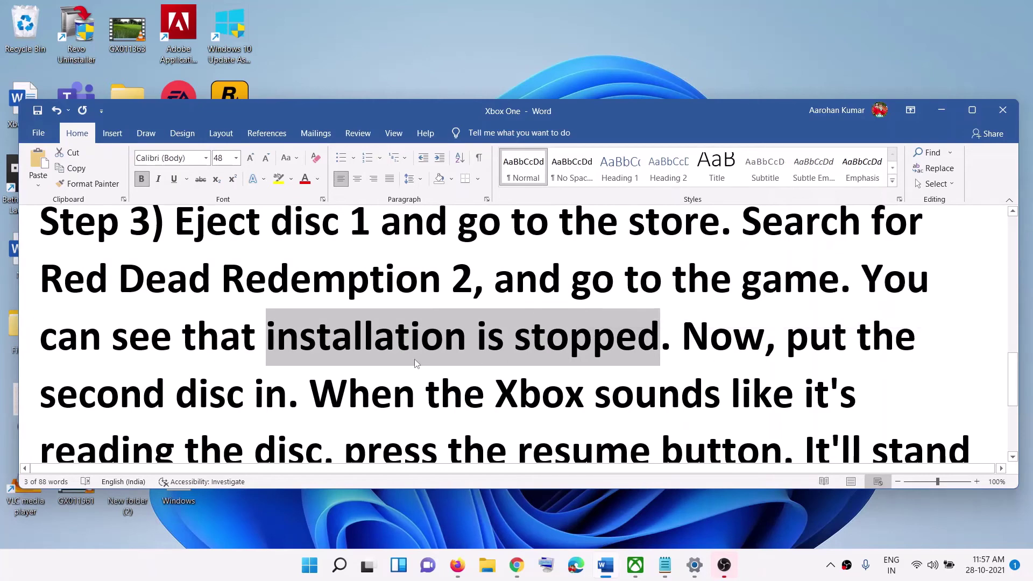
{"action": "scroll", "coordinate": [416, 364], "scroll_direction": "down", "scroll_amount": 1}
{"action": "left_click_drag", "start_coordinate": [310, 363], "coordinate": [684, 304]}
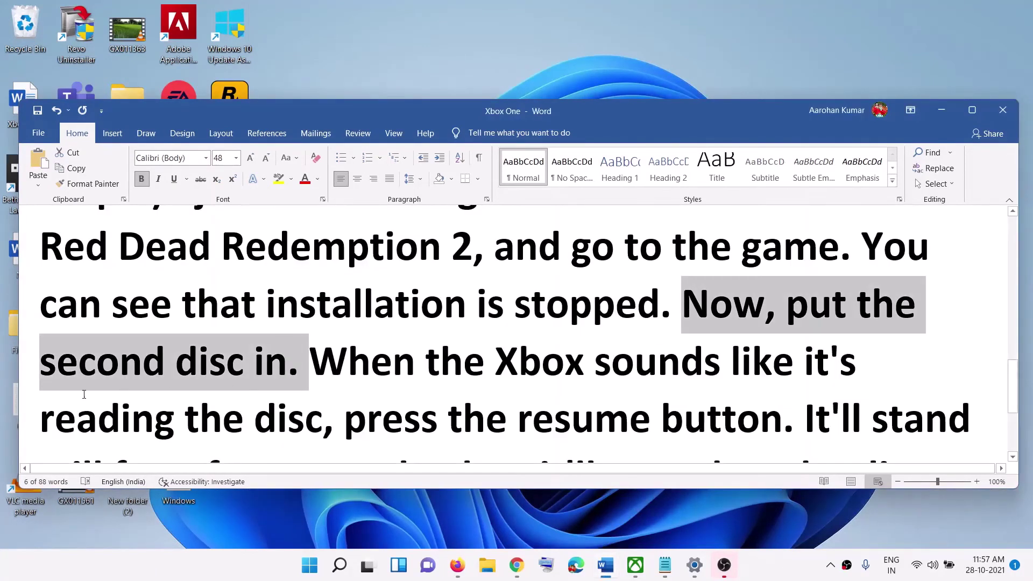
{"action": "scroll", "coordinate": [548, 350], "scroll_direction": "down", "scroll_amount": 2}
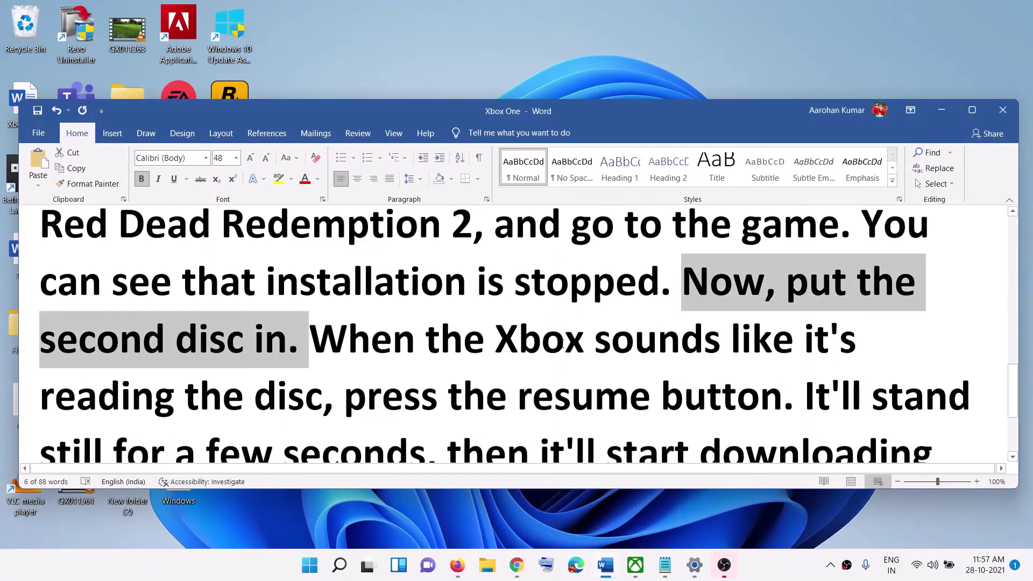
{"action": "left_click_drag", "start_coordinate": [77, 355], "coordinate": [420, 359]}
{"action": "scroll", "coordinate": [532, 317], "scroll_direction": "down", "scroll_amount": 2}
{"action": "left_click_drag", "start_coordinate": [532, 317], "coordinate": [747, 322]}
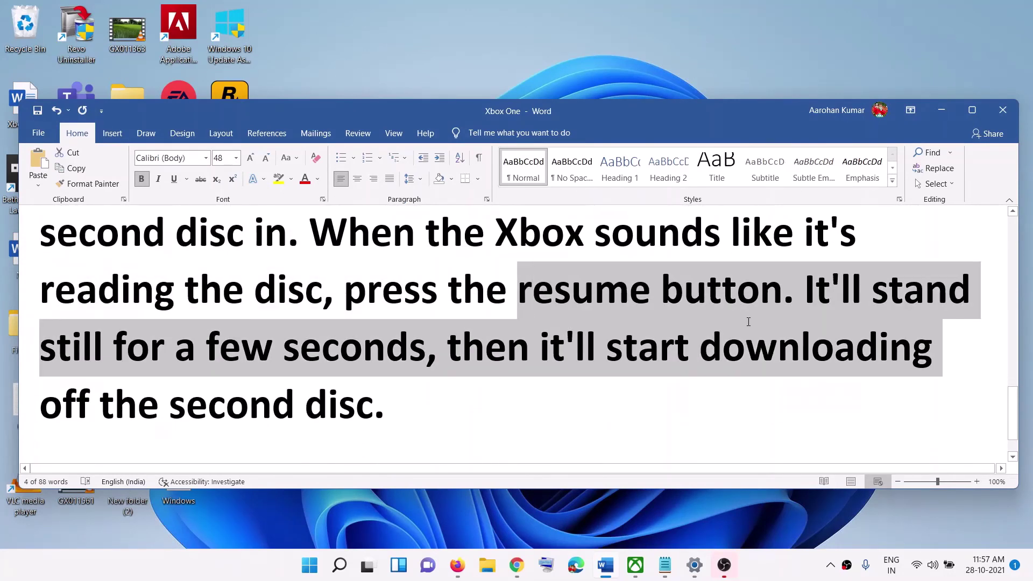
{"action": "left_click", "coordinate": [508, 412]}
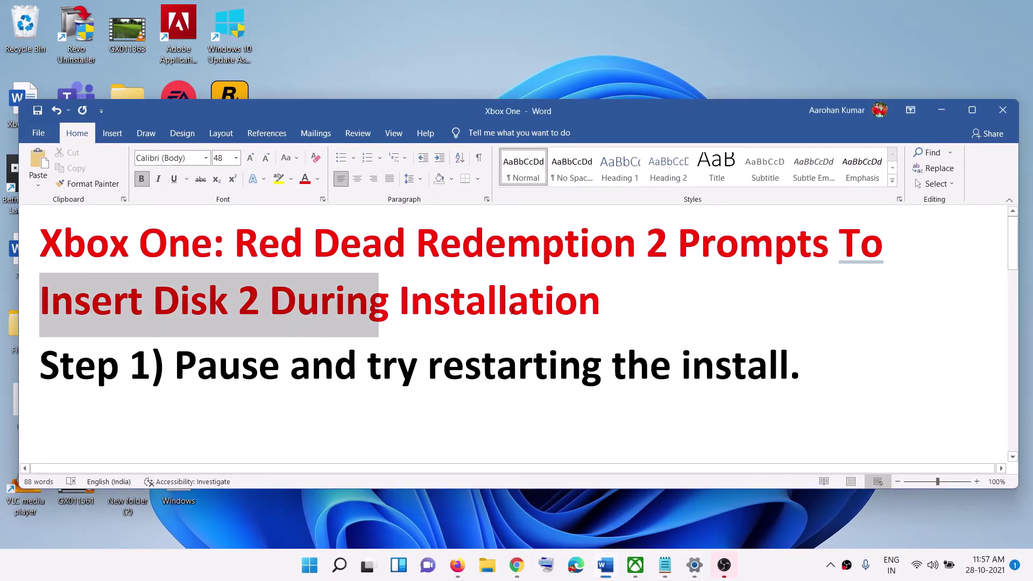
{"action": "left_click_drag", "start_coordinate": [41, 300], "coordinate": [602, 302]}
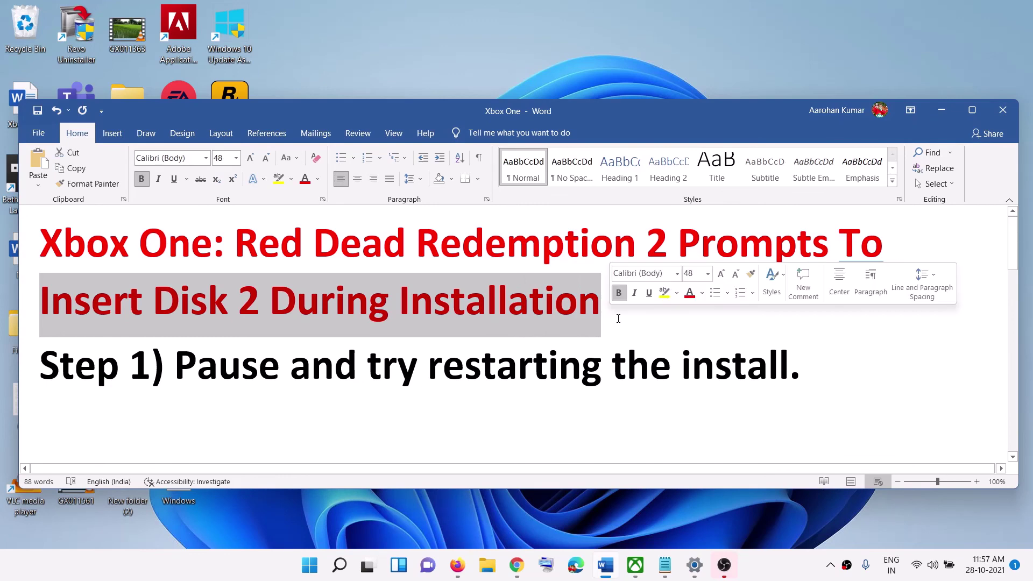
{"action": "left_click", "coordinate": [789, 569]}
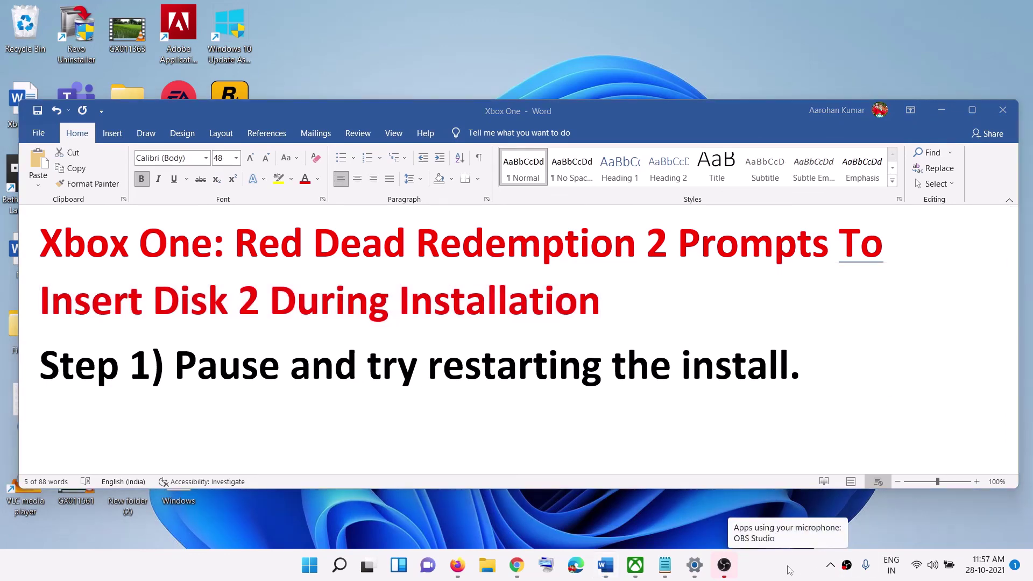